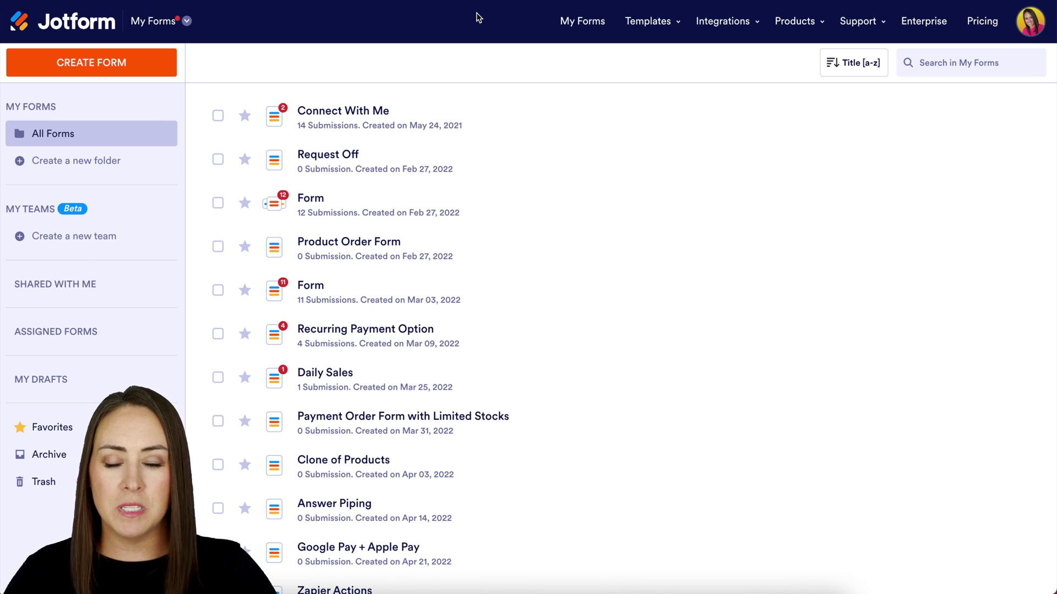
- Create a new Jotform form from scratch using the Card Form layout
click(132, 69)
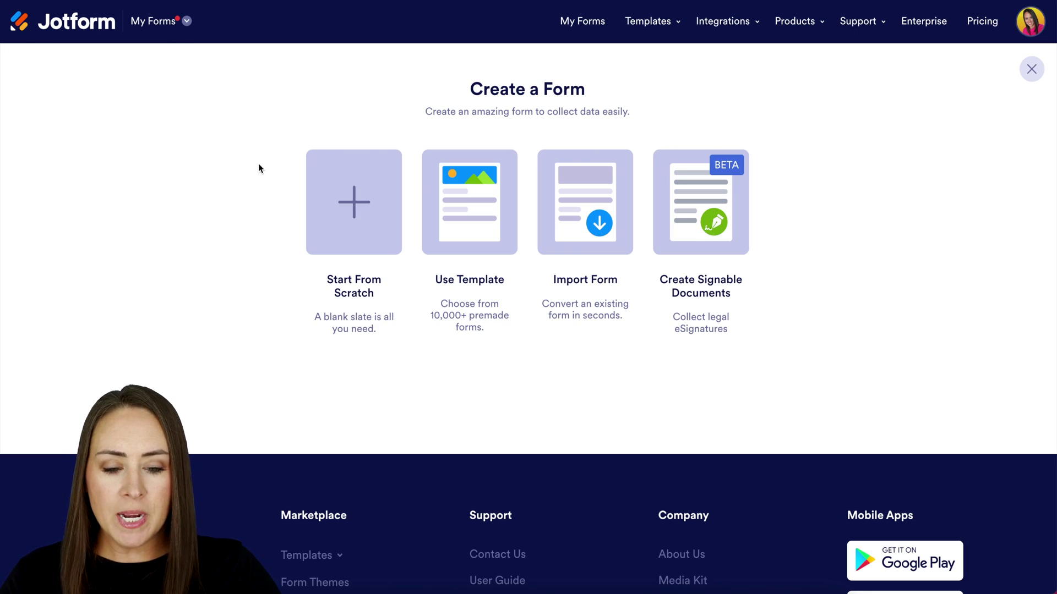
click(322, 201)
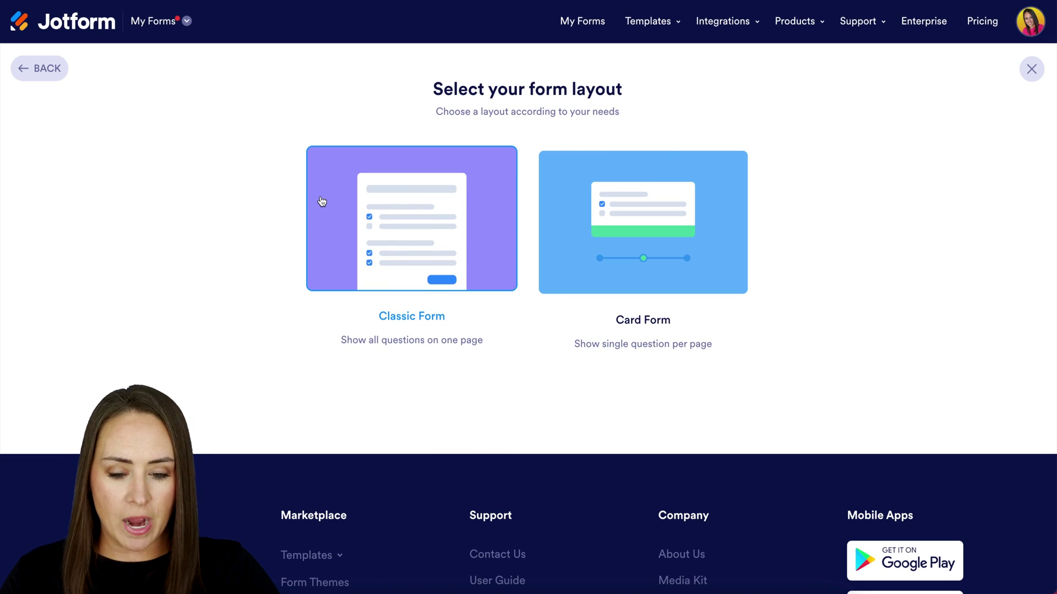
click(668, 229)
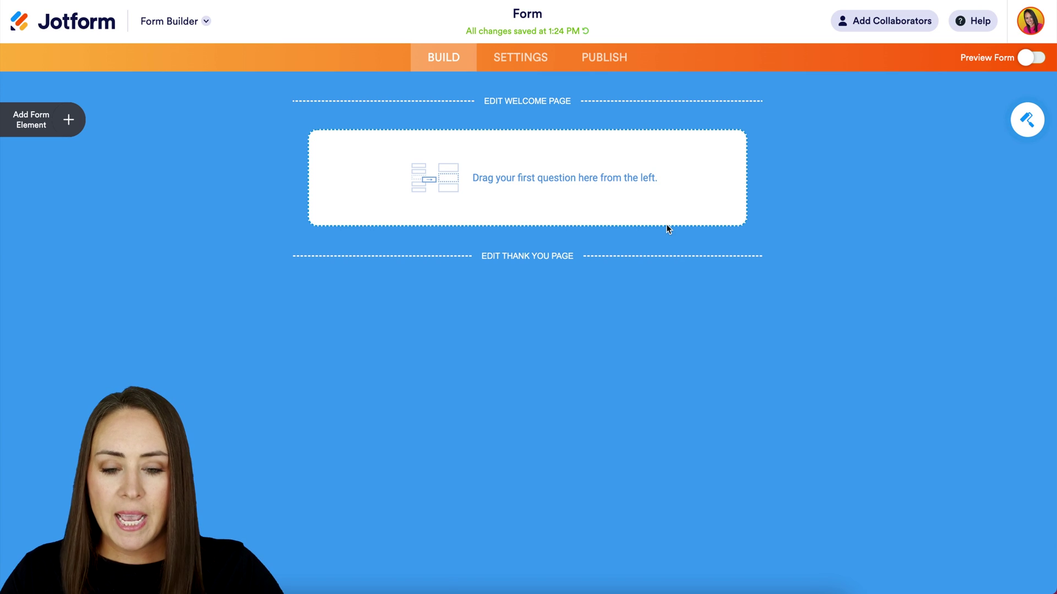
- Add a Full Name card and a Long Text card titled 'What's your feedback?'
click(66, 122)
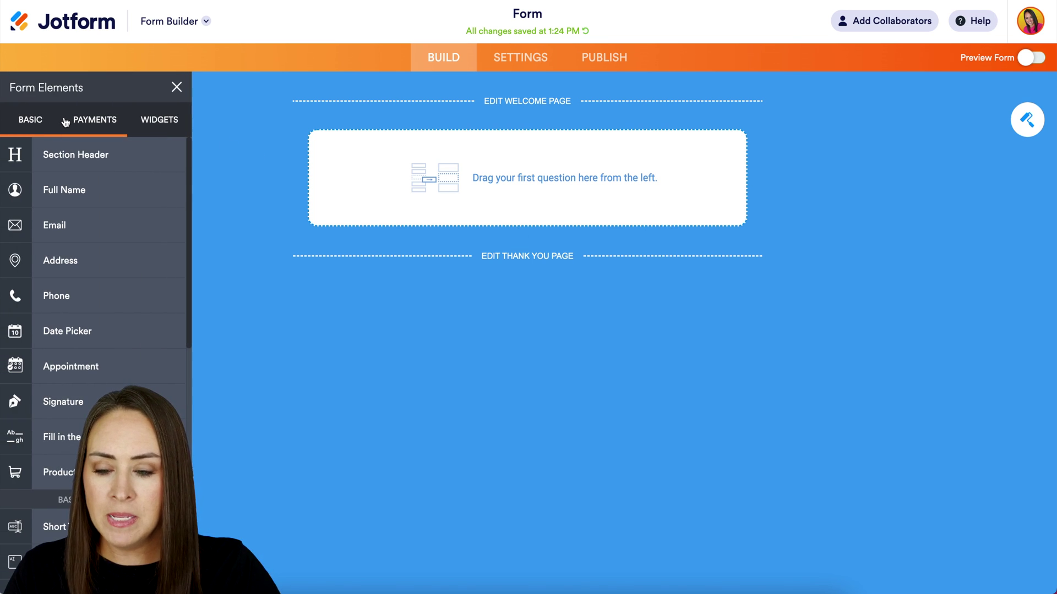
drag(73, 189, 530, 166)
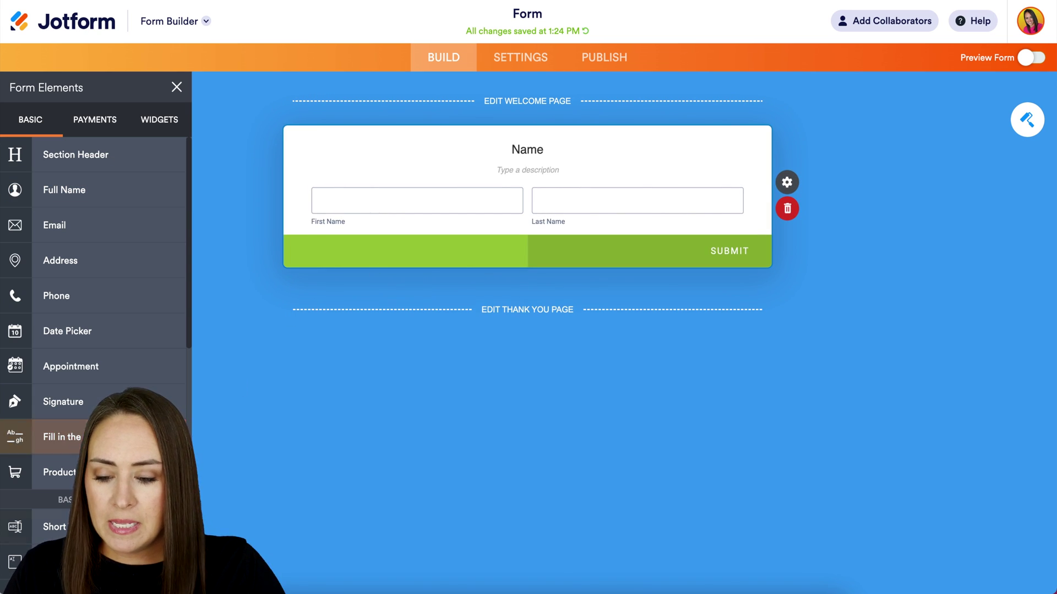
drag(44, 561, 523, 311)
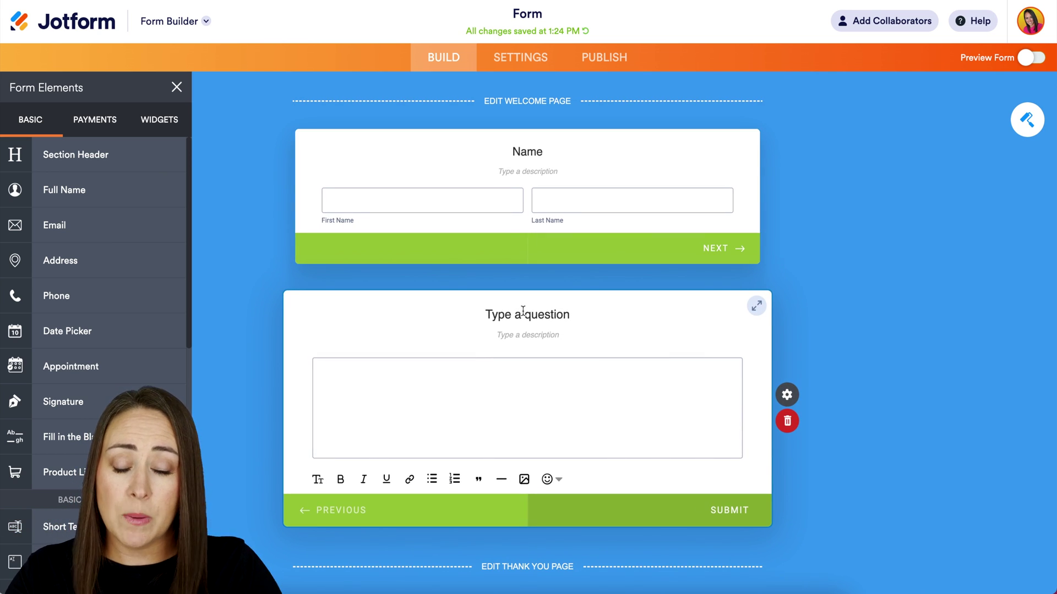
click(523, 311)
text(What)
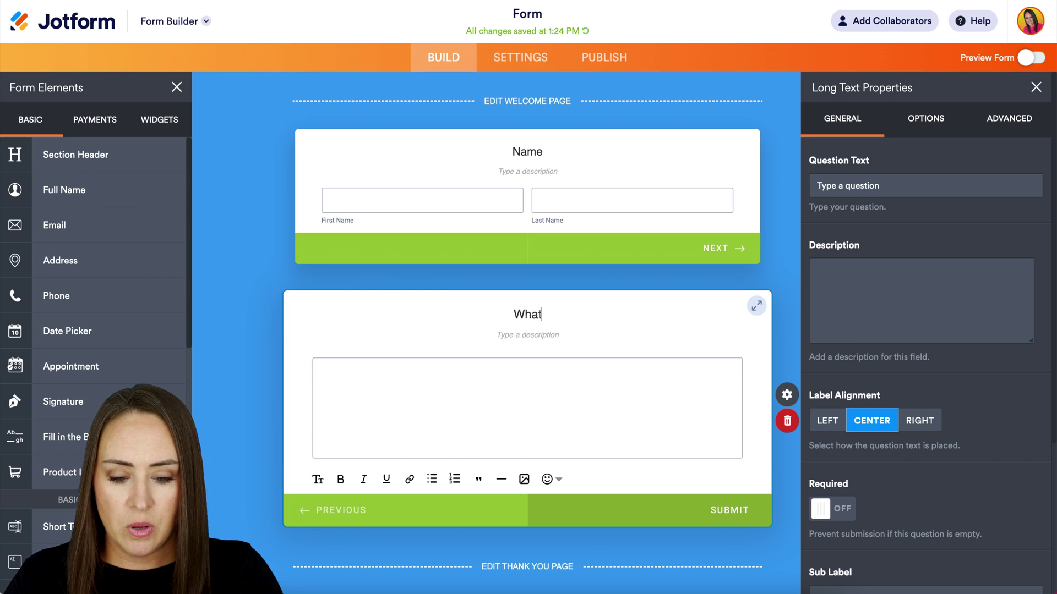
text('s your feedback)
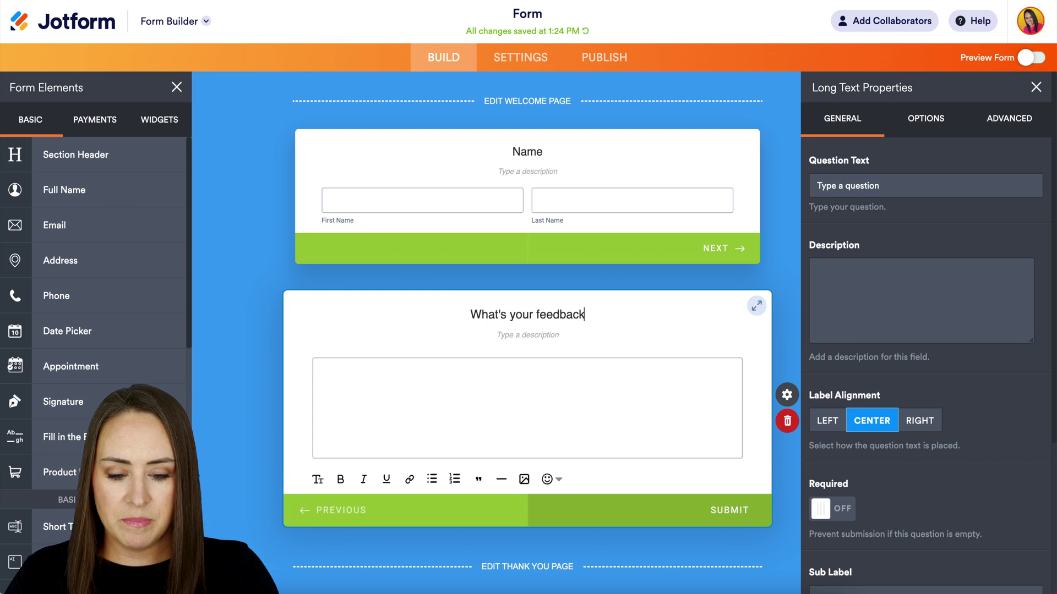
text(?)
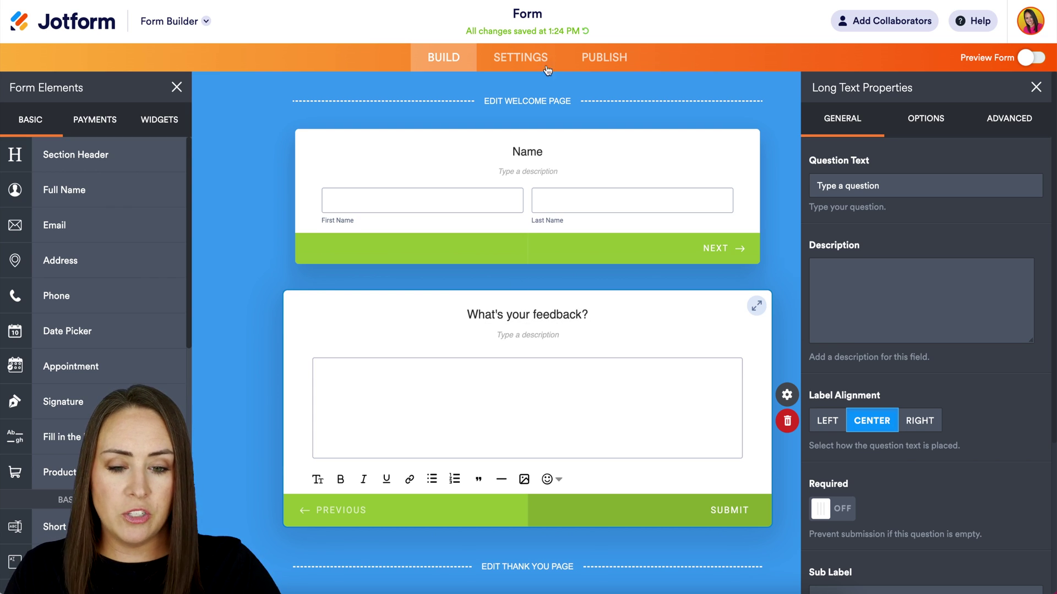
- Remove the Welcome page so the form opens on the Name question, and check the Thank You page
click(534, 100)
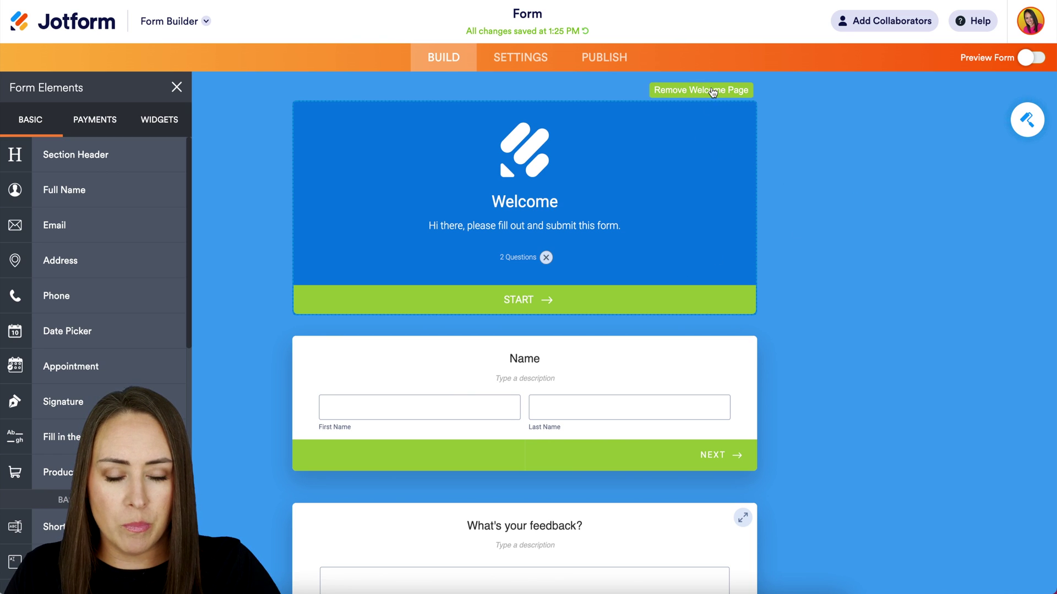
click(713, 90)
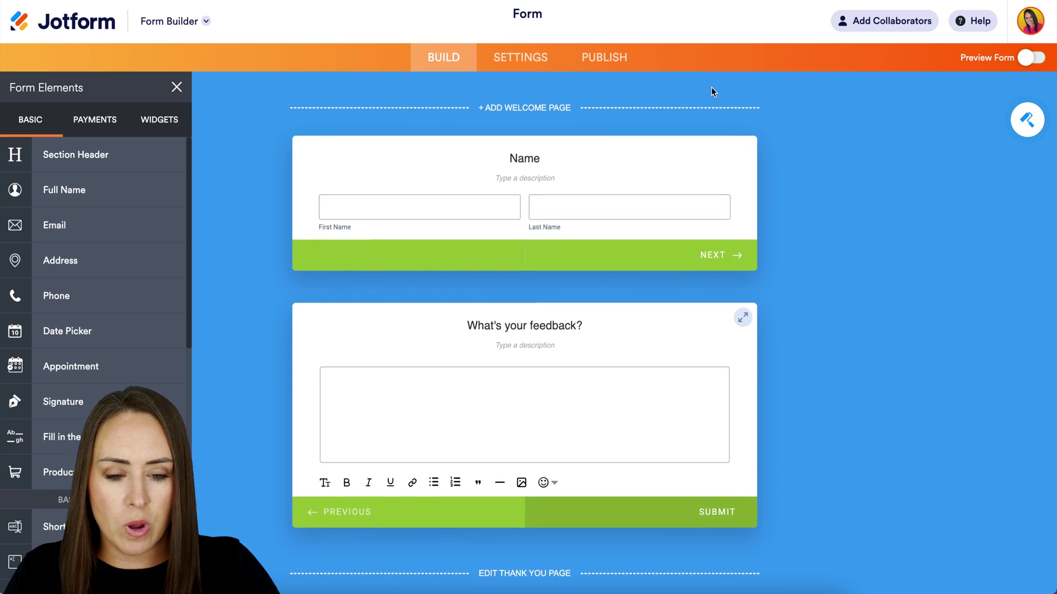
click(516, 568)
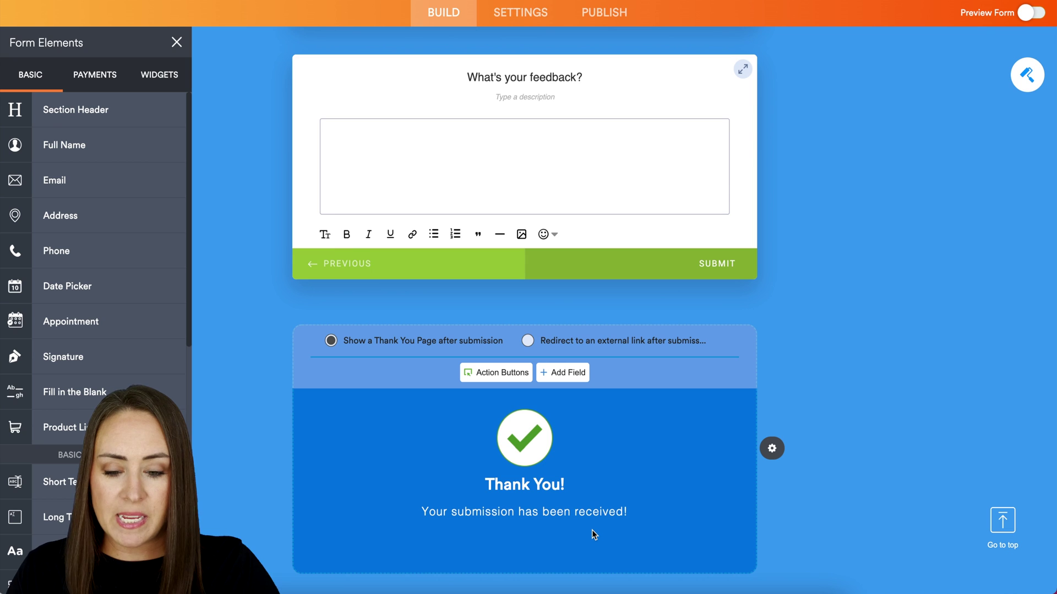
scroll(622, 488, up, 5)
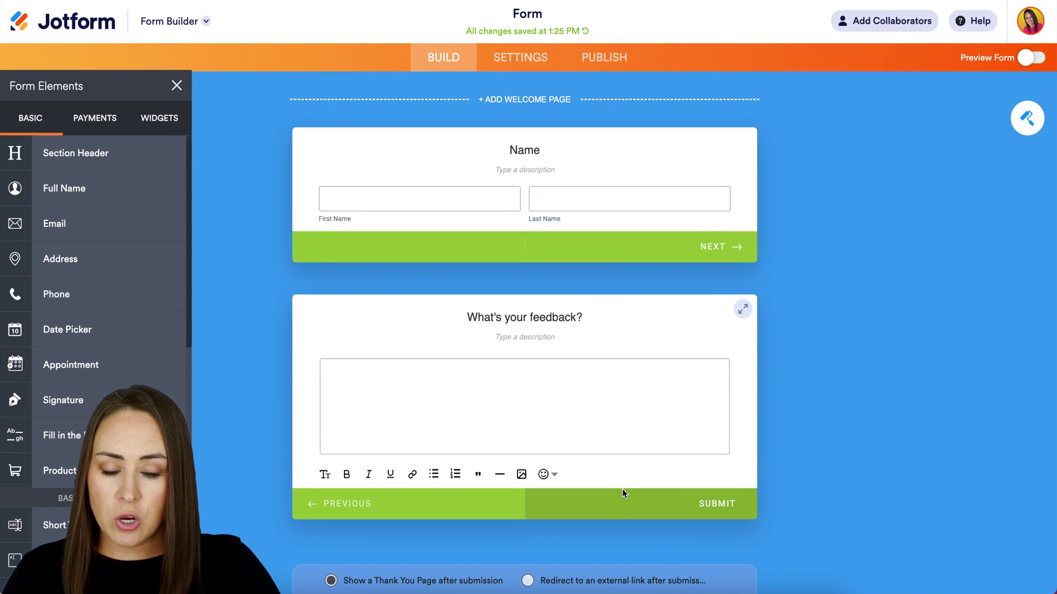
- Turn Required on for both the Name and feedback questions, then go to Publish
click(629, 157)
click(801, 186)
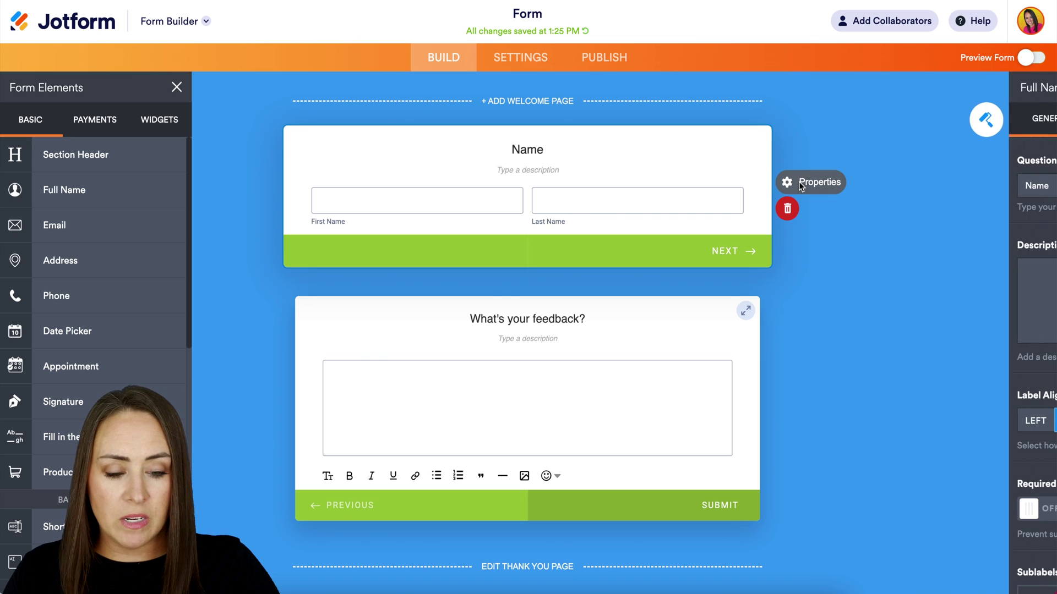
click(831, 509)
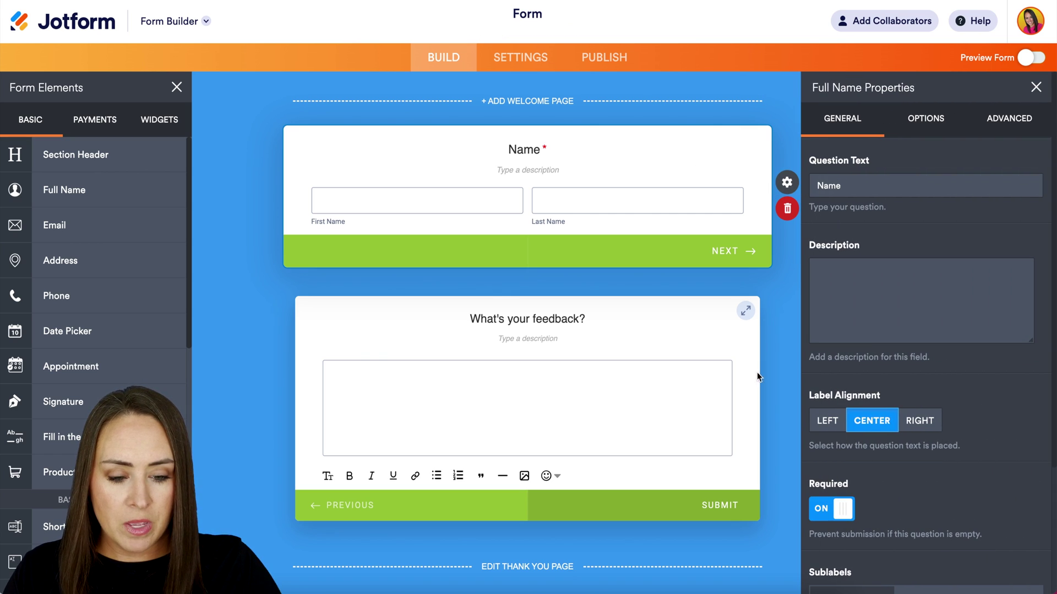
click(740, 339)
click(831, 509)
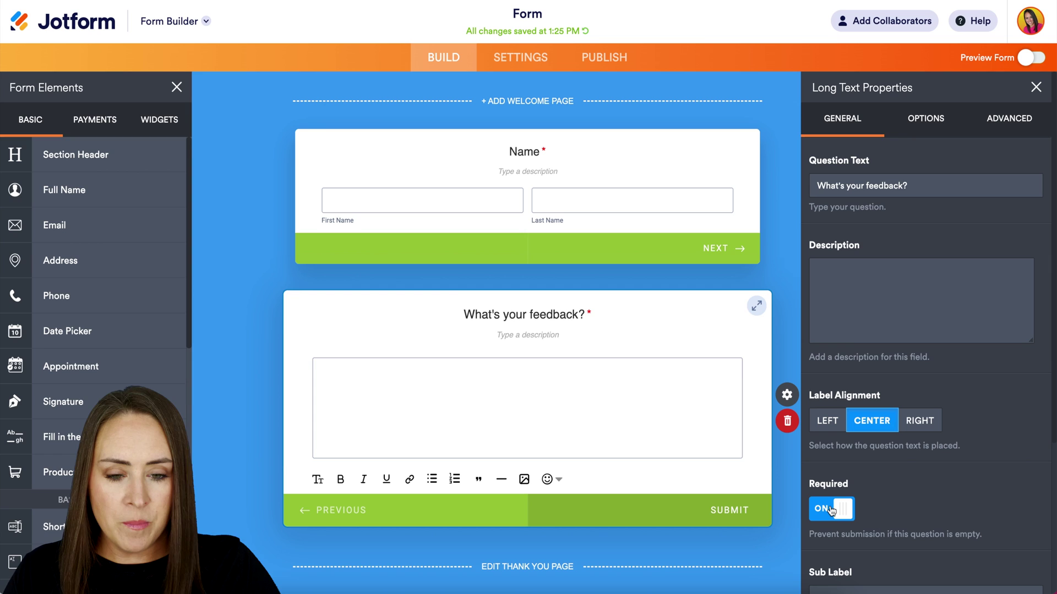
click(612, 59)
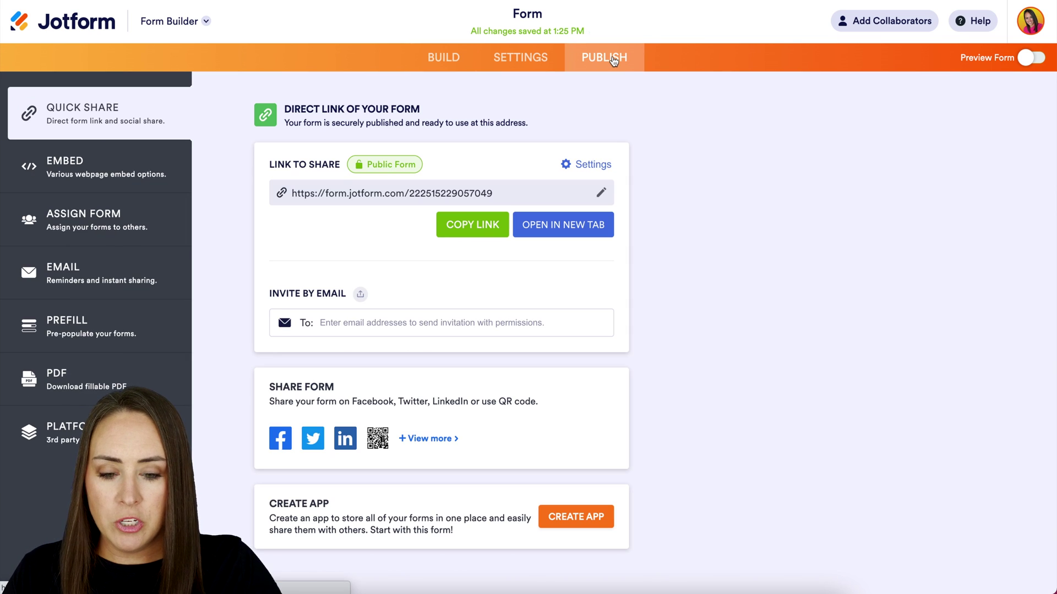
- Choose the Floating Feedback Button option under Embed
click(109, 175)
scroll(416, 342, down, 2)
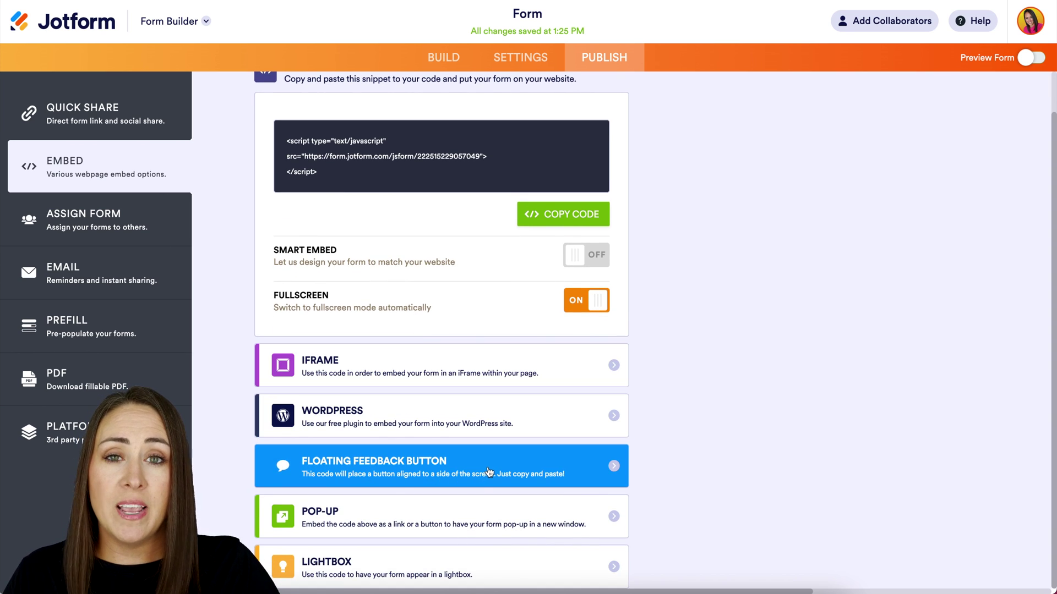
click(489, 471)
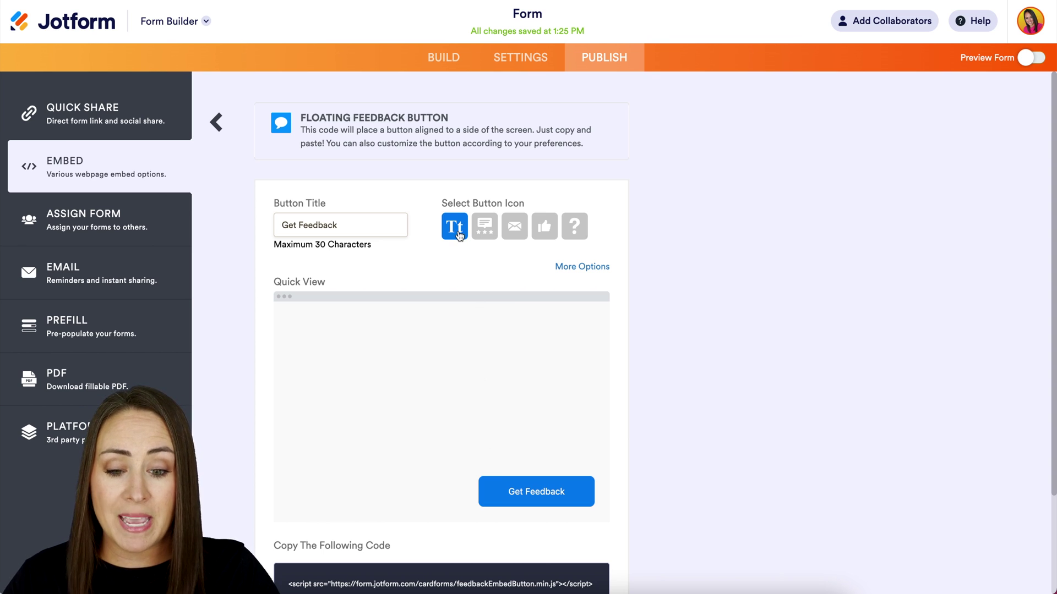
- Use the text-only Tt button style and rename the title from 'Get Feedback' to 'Give Feedback'
click(485, 233)
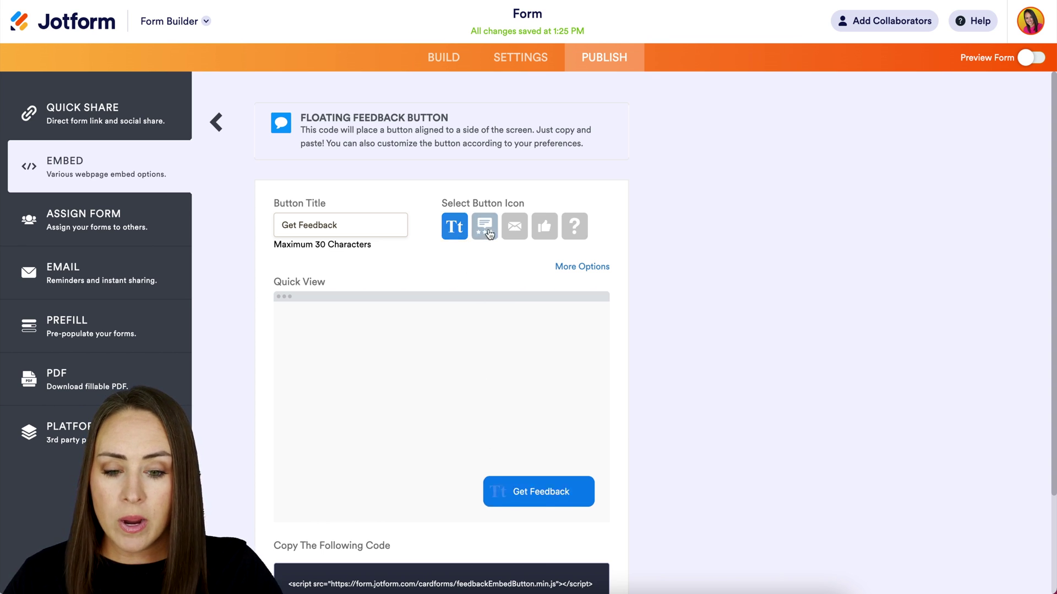
click(516, 232)
click(545, 231)
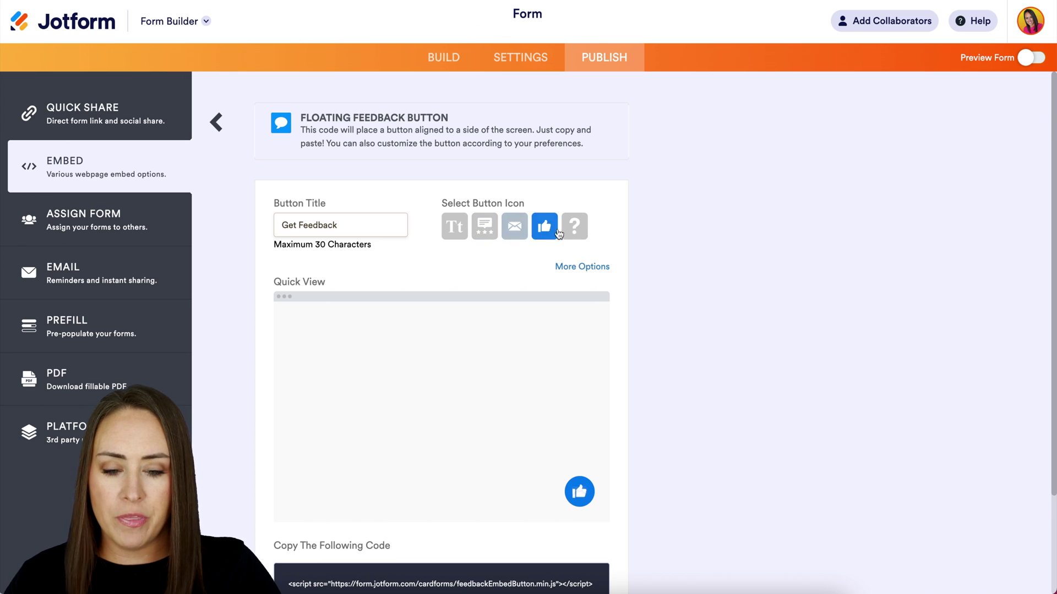
click(582, 235)
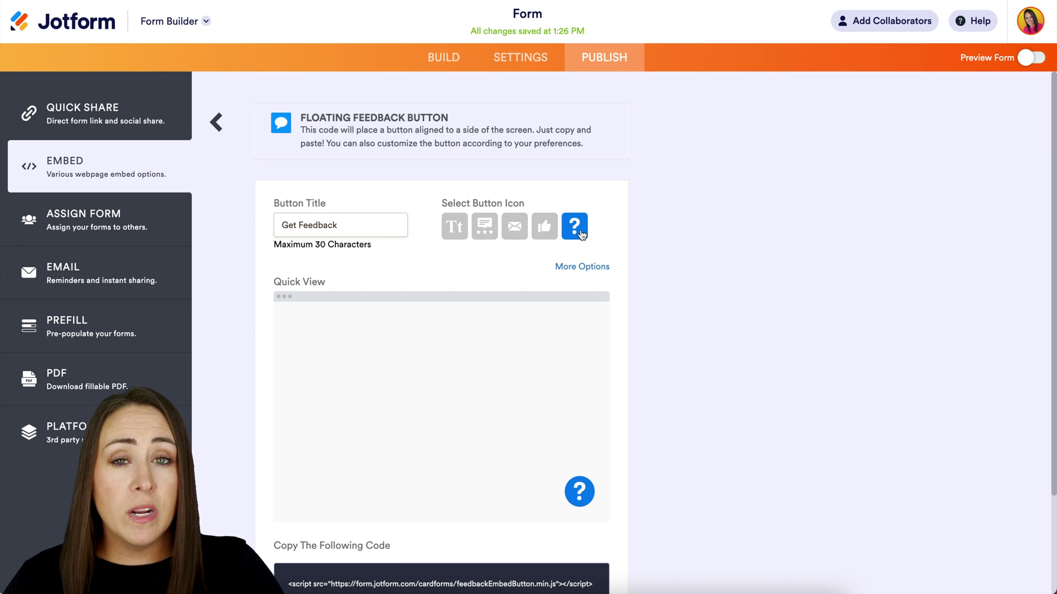
click(460, 234)
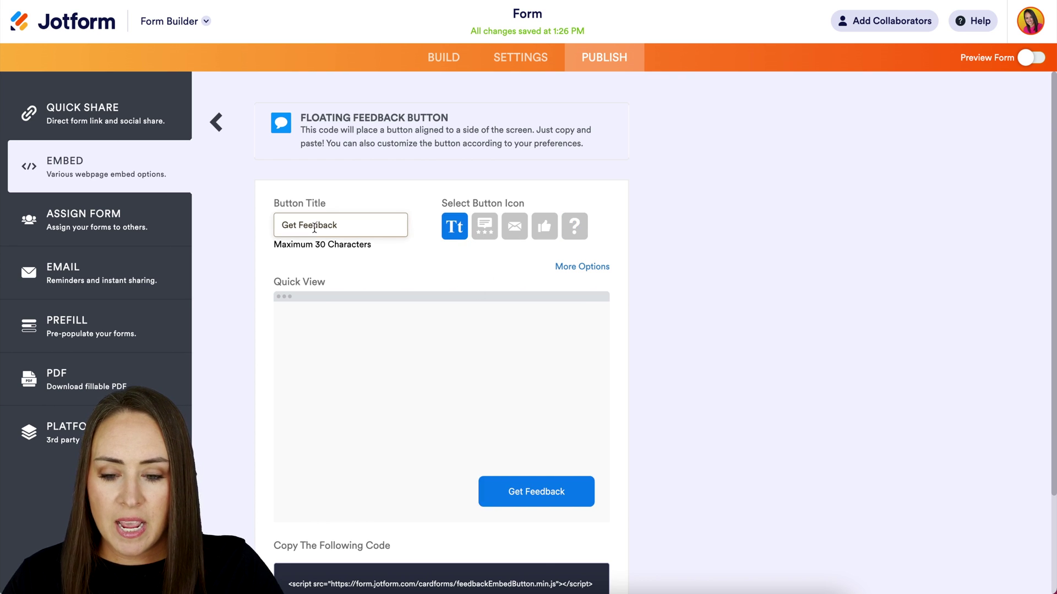
drag(297, 227, 287, 226)
text(ive)
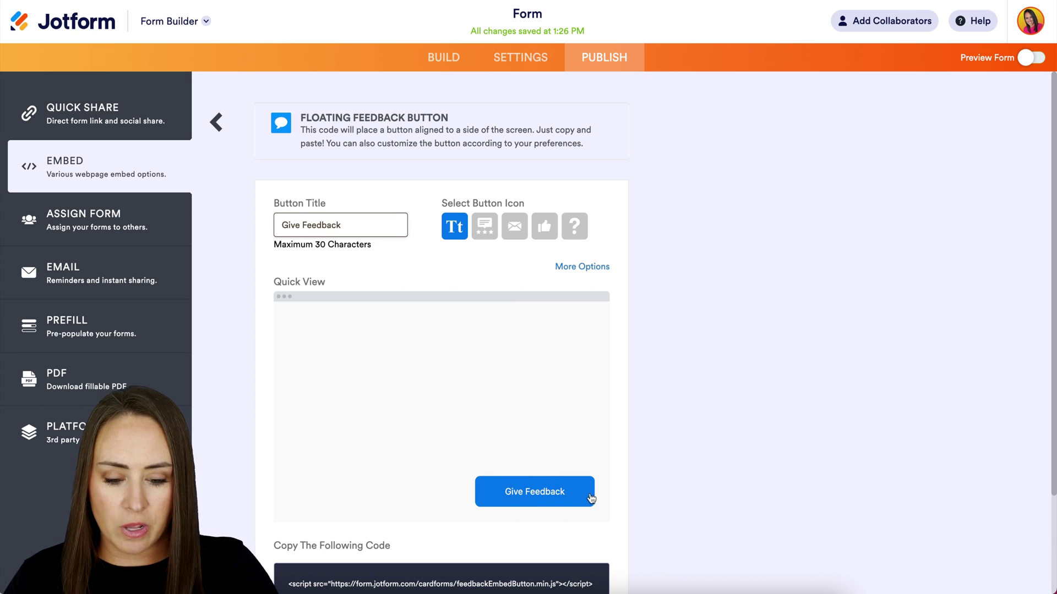
- Set the button background to red #d0021b, keep it bottom right, and reveal the embed code
click(583, 268)
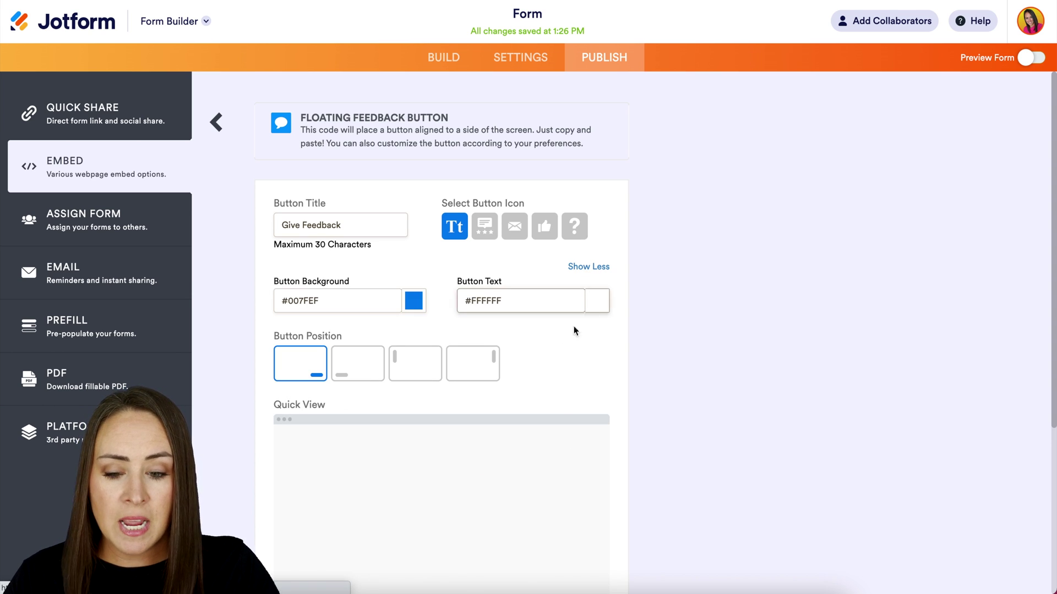
click(413, 300)
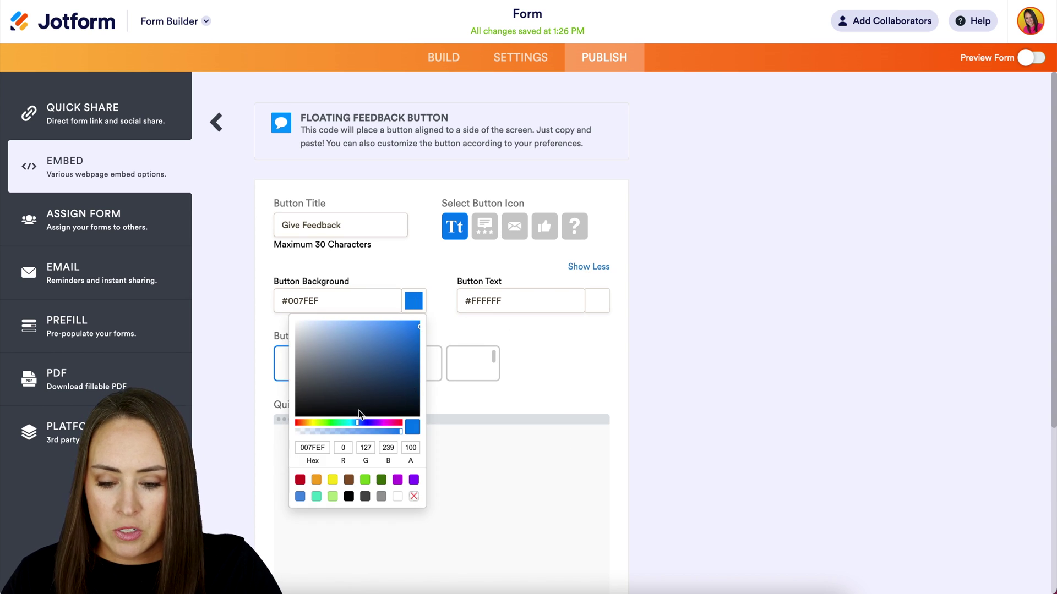
click(299, 480)
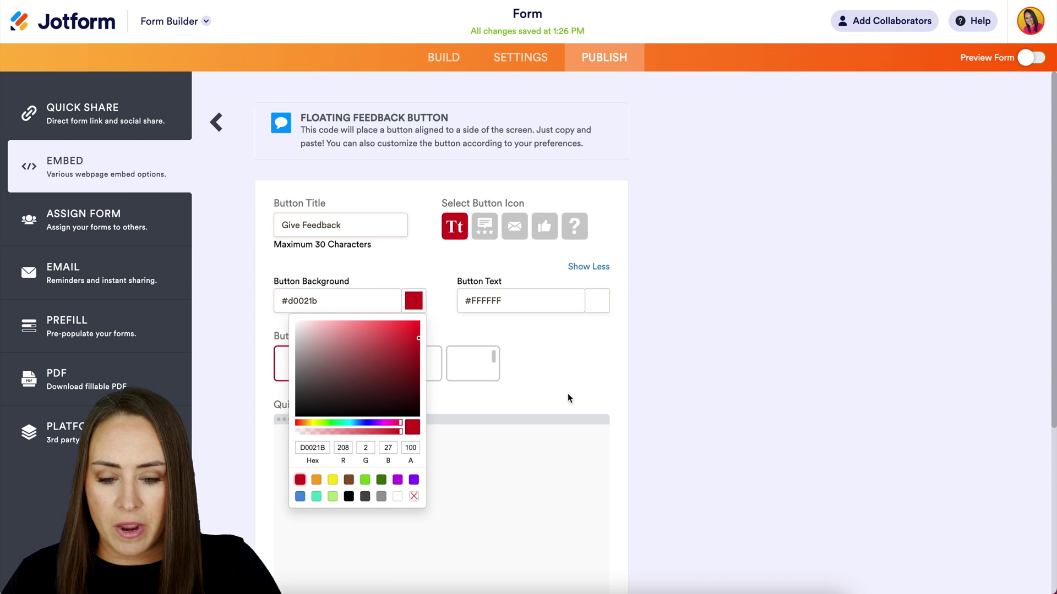
click(567, 395)
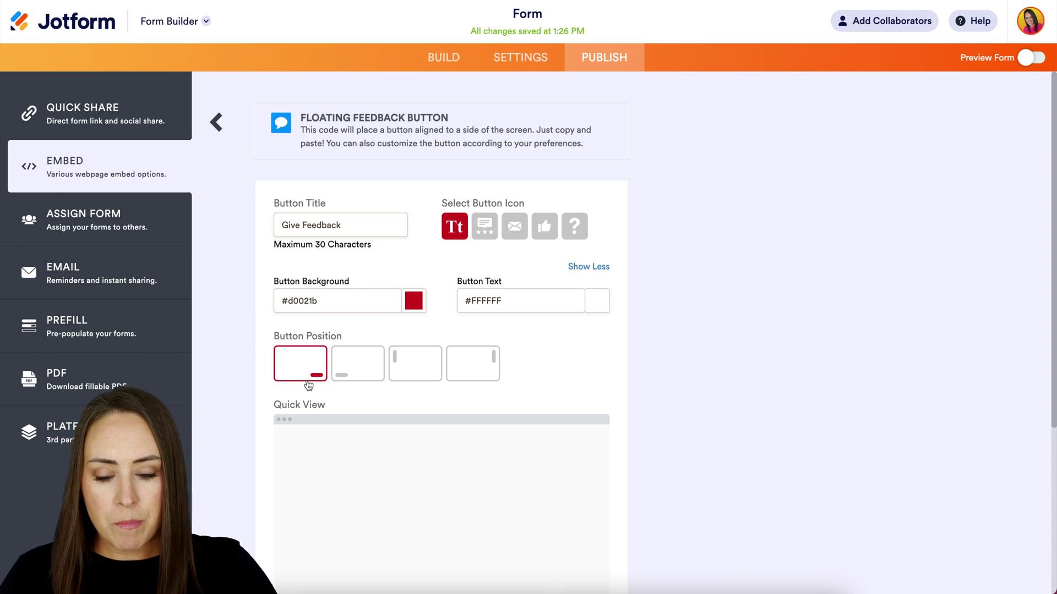
scroll(403, 384, down, 5)
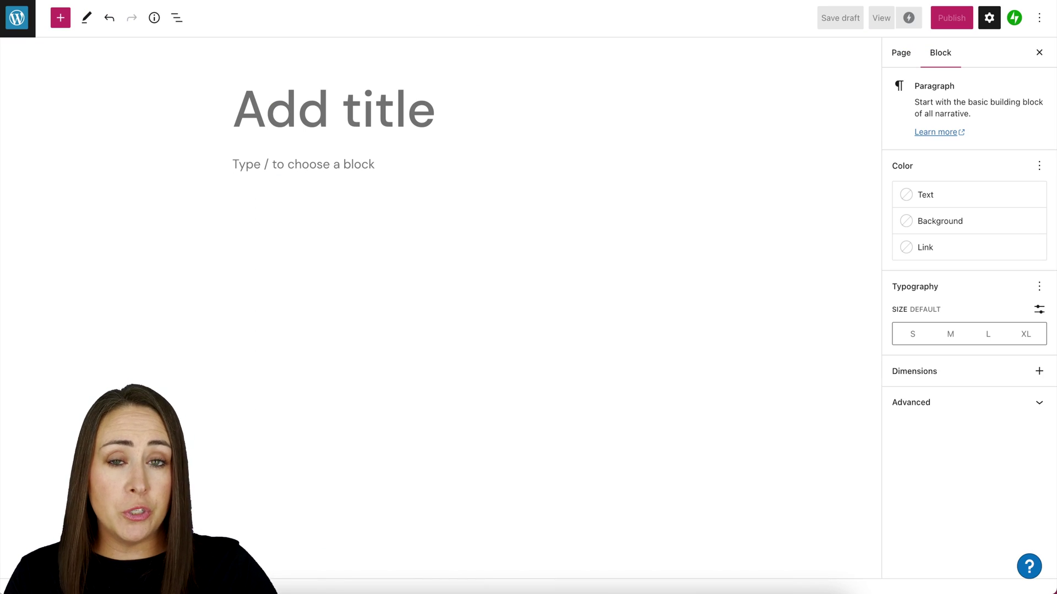
- Insert a Custom HTML block, paste the Jotform button script, and preview the page in a new tab
click(62, 20)
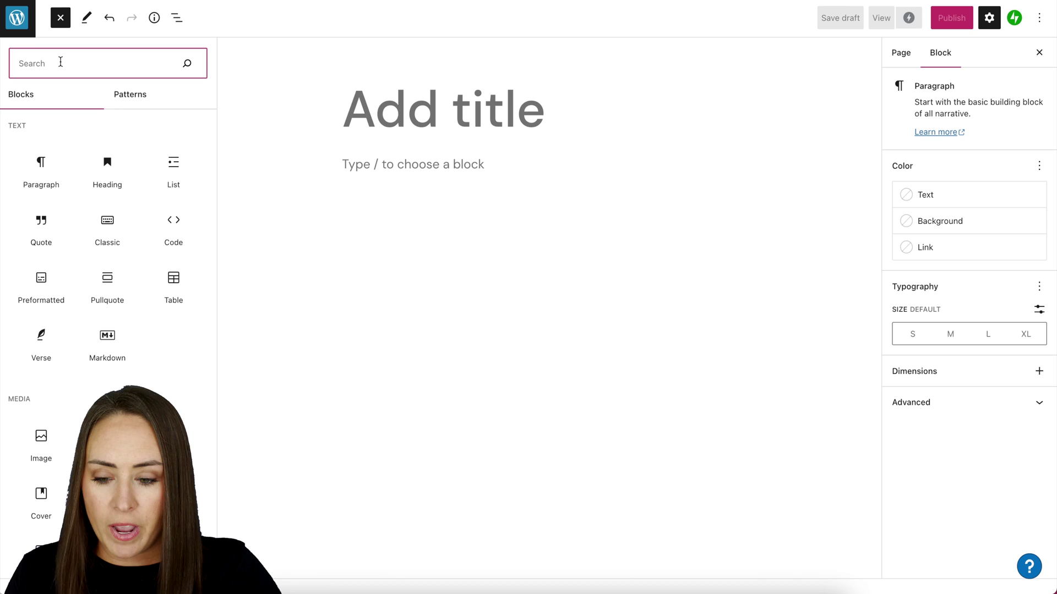
text(html)
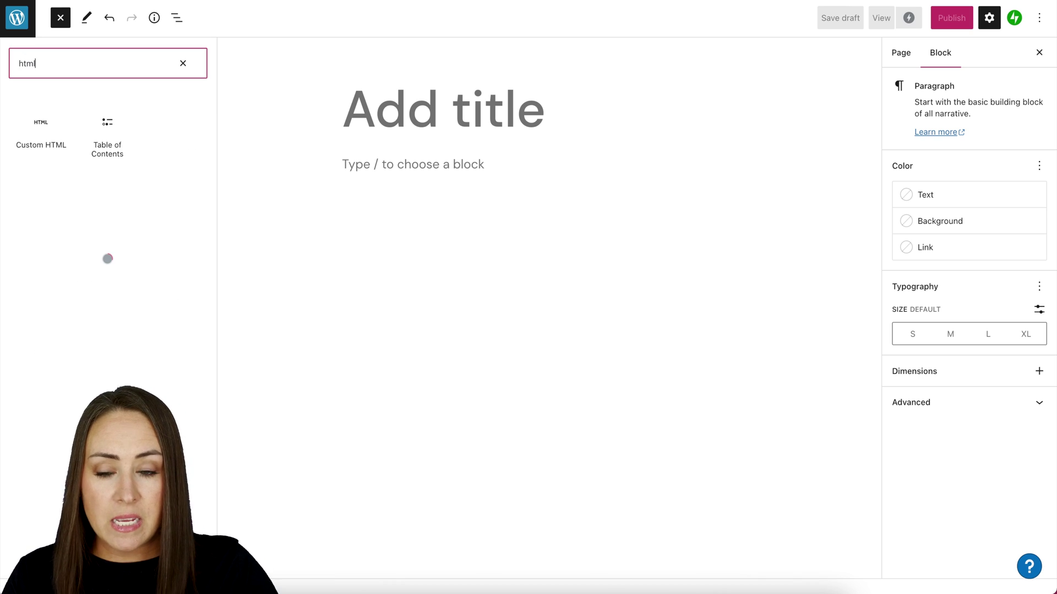
click(44, 133)
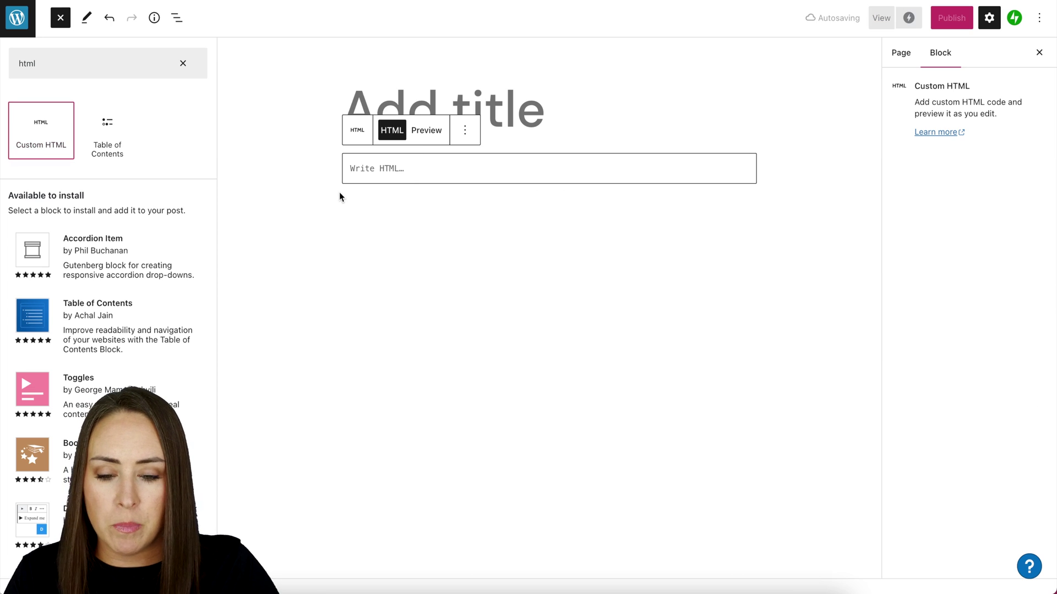
click(354, 172)
key(ctrl+v)
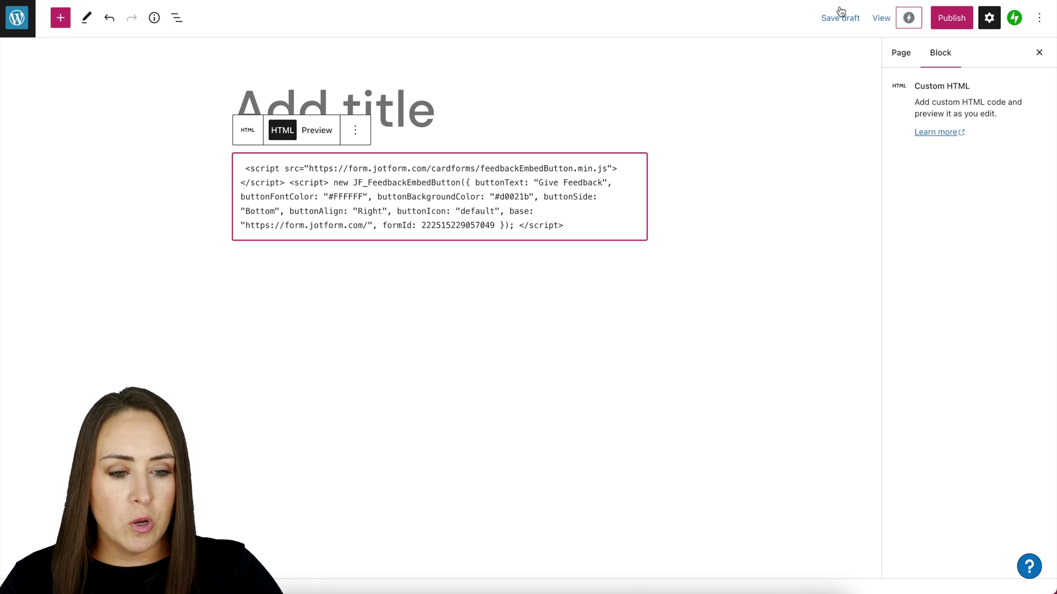
click(878, 22)
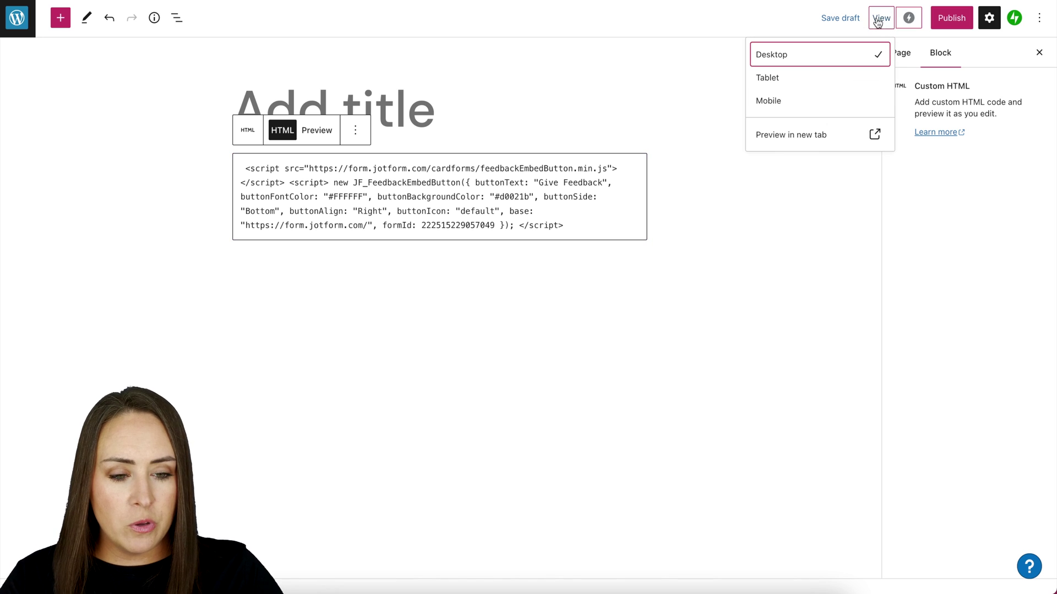
click(789, 136)
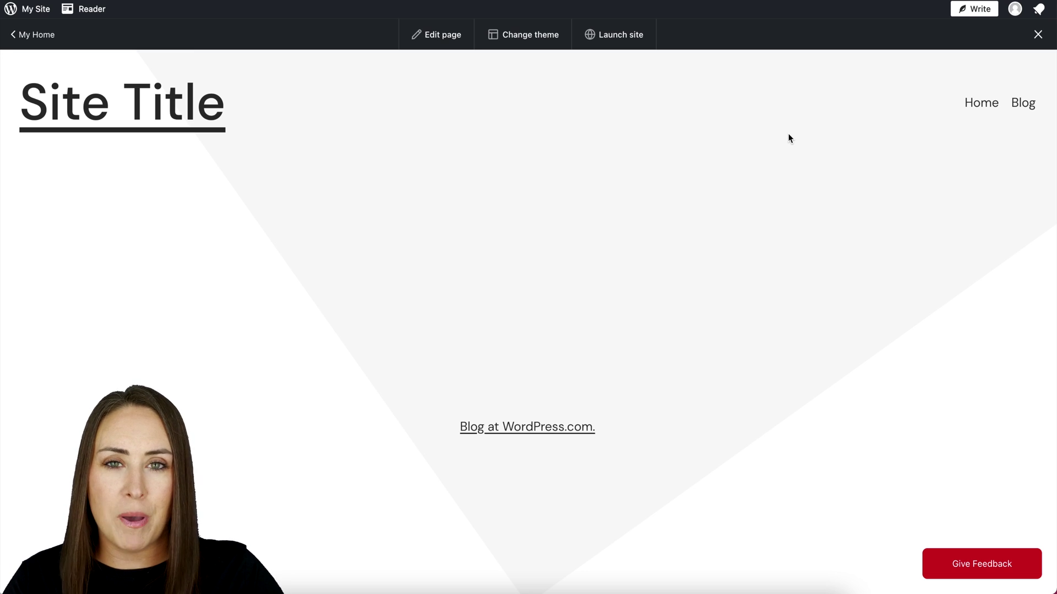
- Submit a test entry 'You're great!' via the Give Feedback button and close the thank-you panel
click(988, 567)
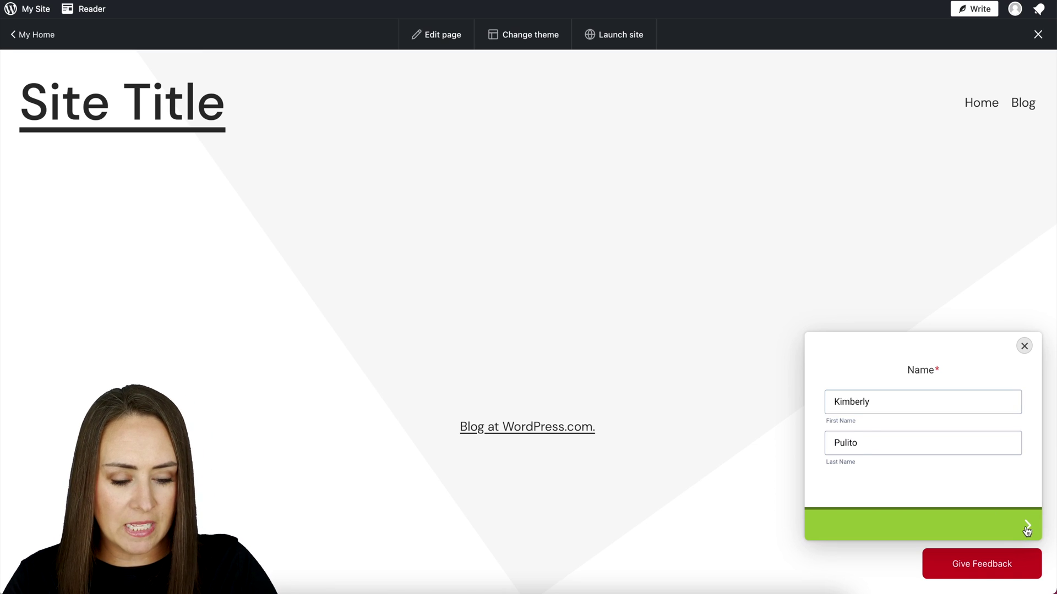
click(1026, 525)
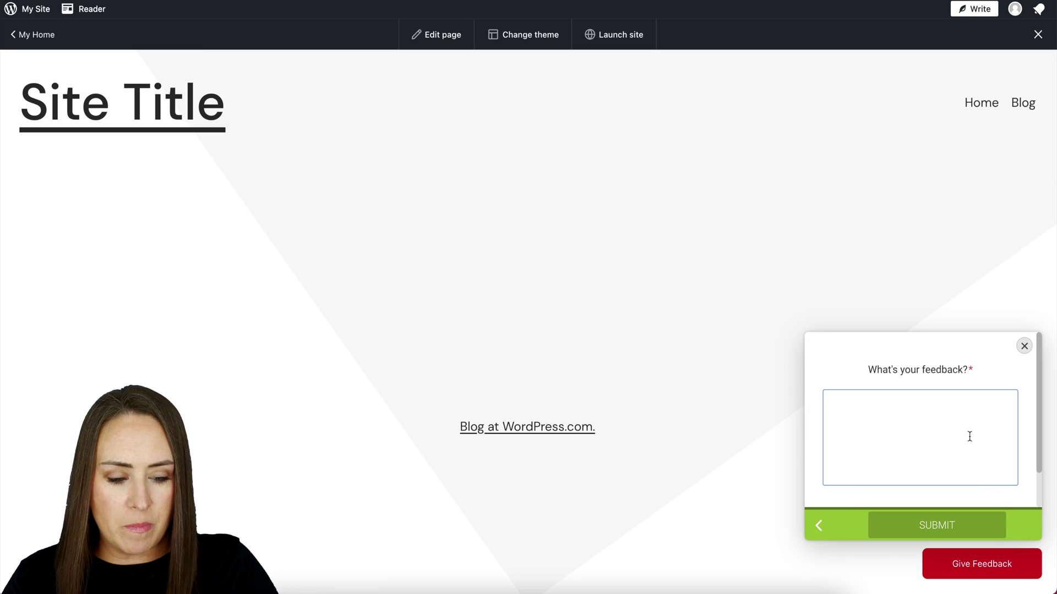
text(Y)
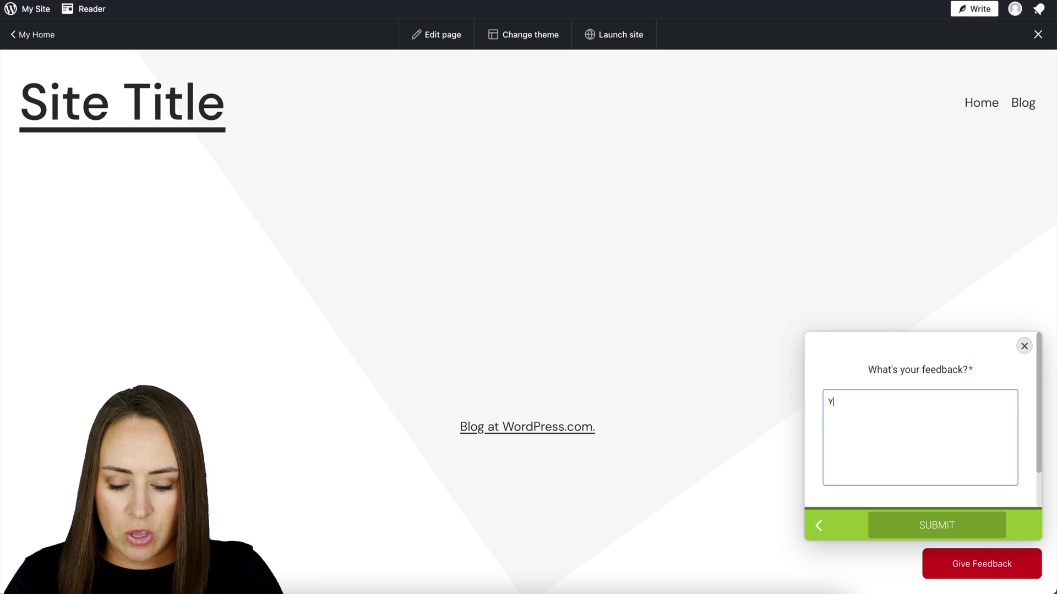
text(ou're great!)
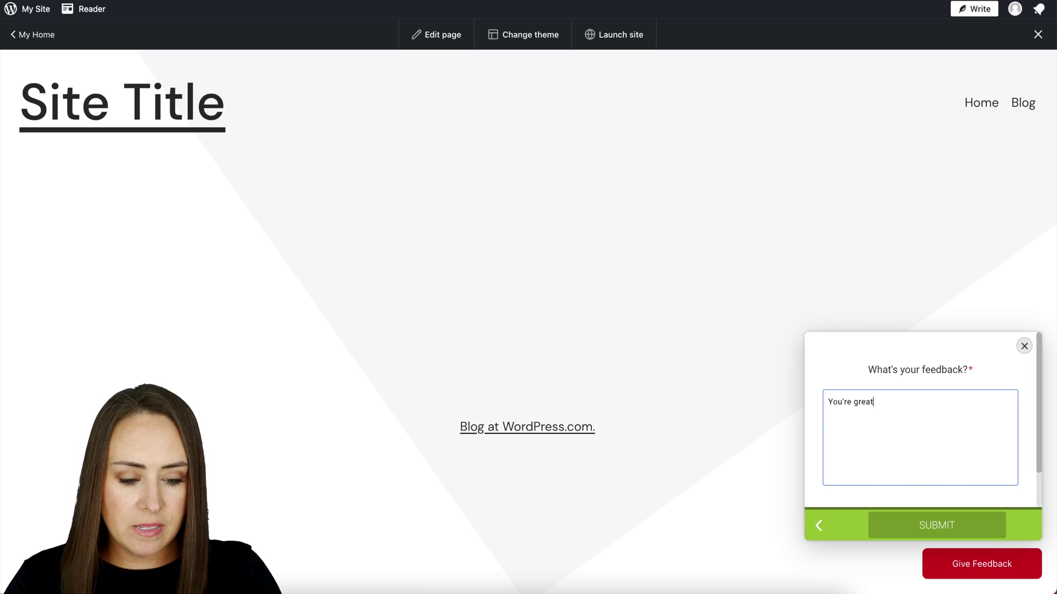
click(959, 527)
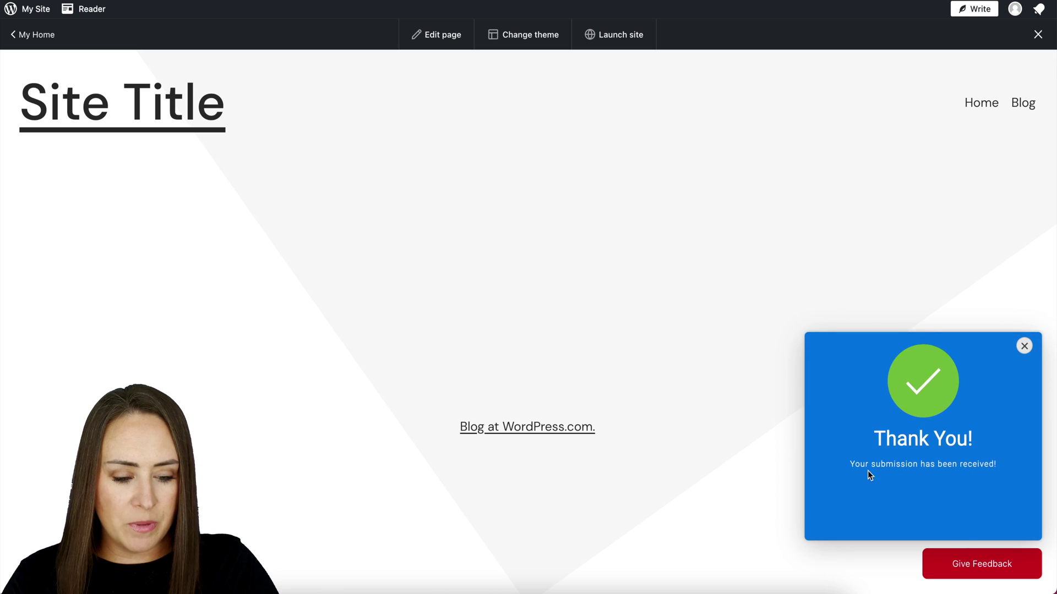
click(1024, 346)
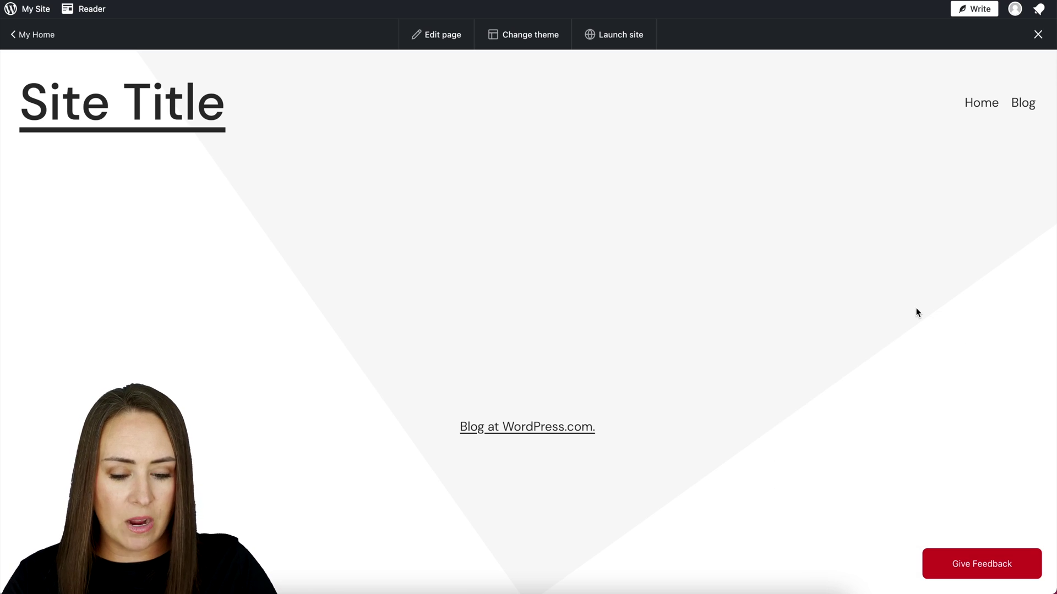